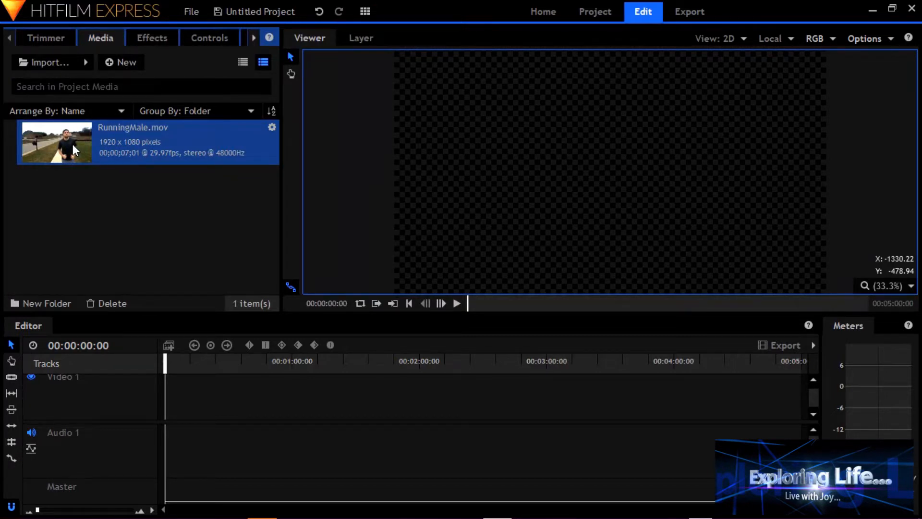
# Place RunningMale.mov at the start of the Video 1 track, declining to match the sequence settings to the clip
pyautogui.moveTo(73, 144); pyautogui.dragTo(598, 317)
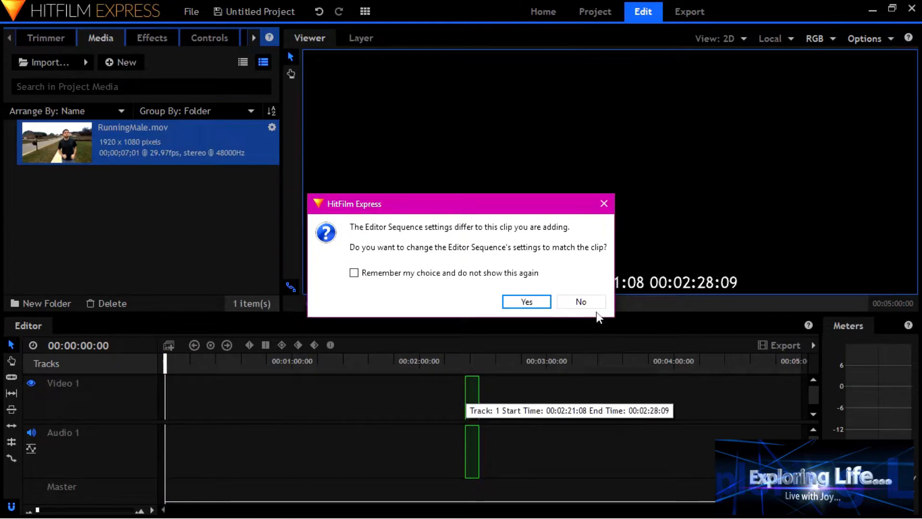
pyautogui.click(596, 301)
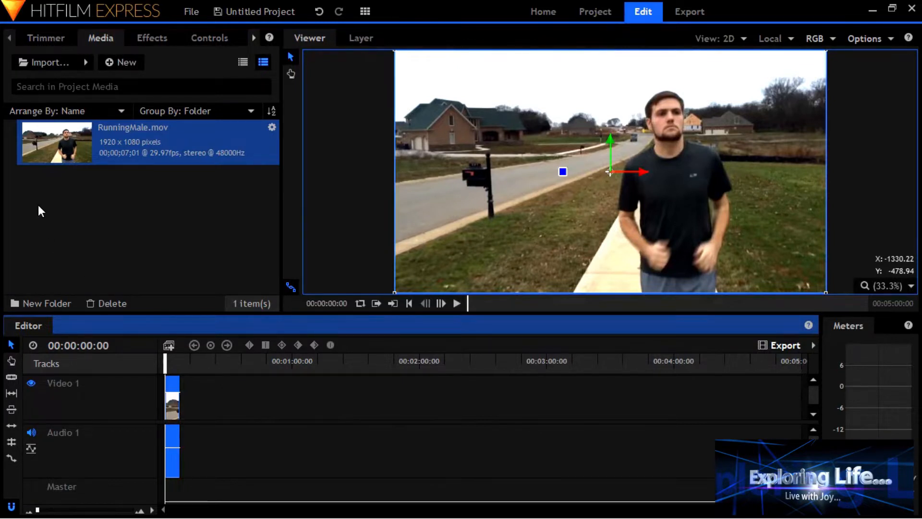
# Import the RunningFeet clip and place it directly after the RunningMale clip on the timeline
pyautogui.click(57, 63)
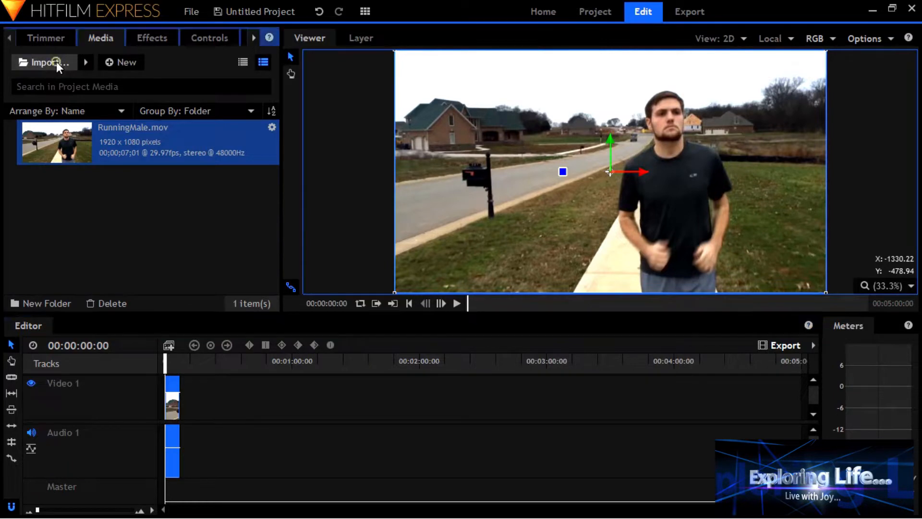
pyautogui.click(325, 129)
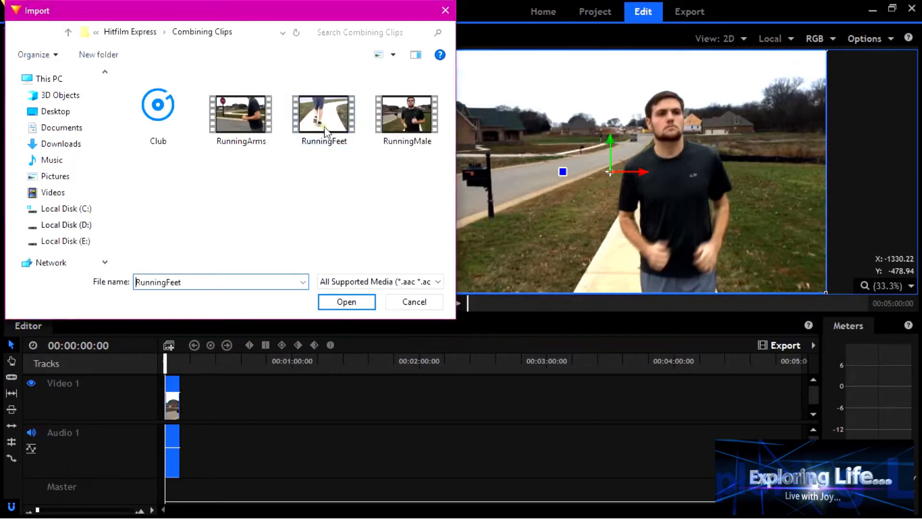
pyautogui.click(352, 302)
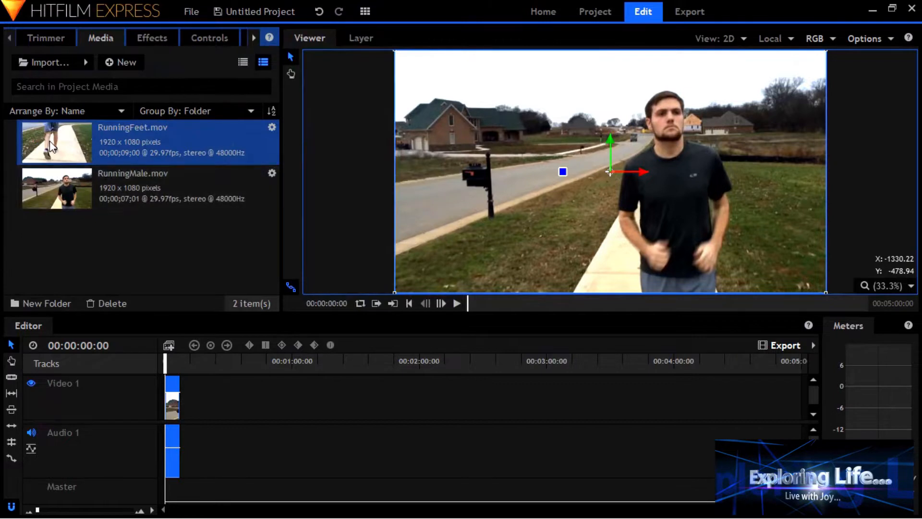
pyautogui.moveTo(52, 147); pyautogui.dragTo(184, 426)
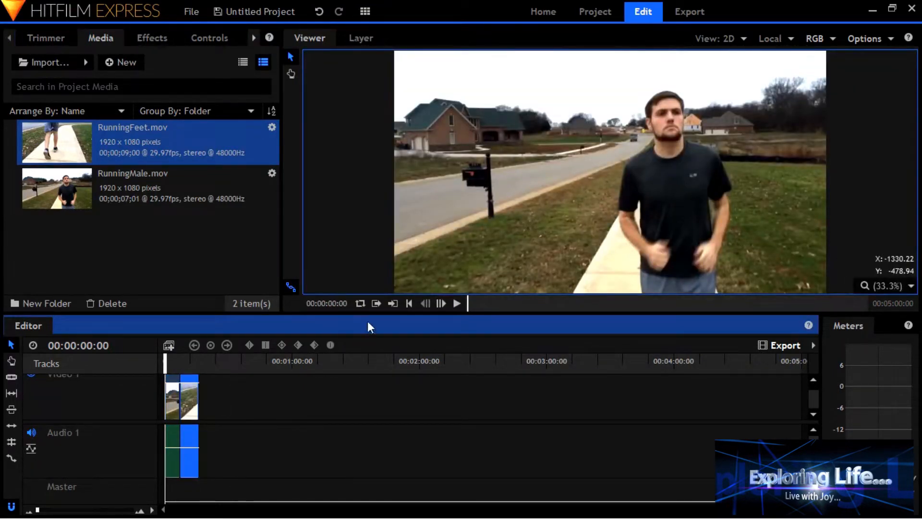
# Play back the two combined video clips to review the transition between them
pyautogui.click(457, 300)
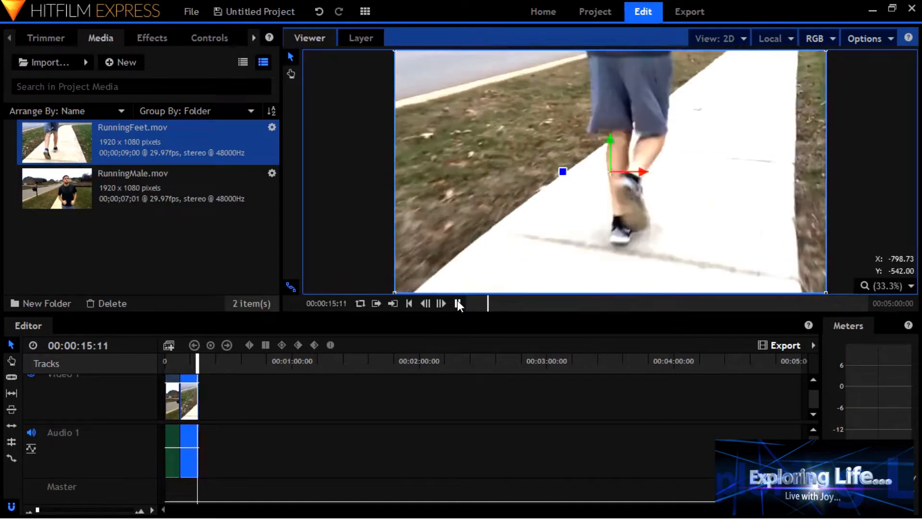
pyautogui.click(458, 303)
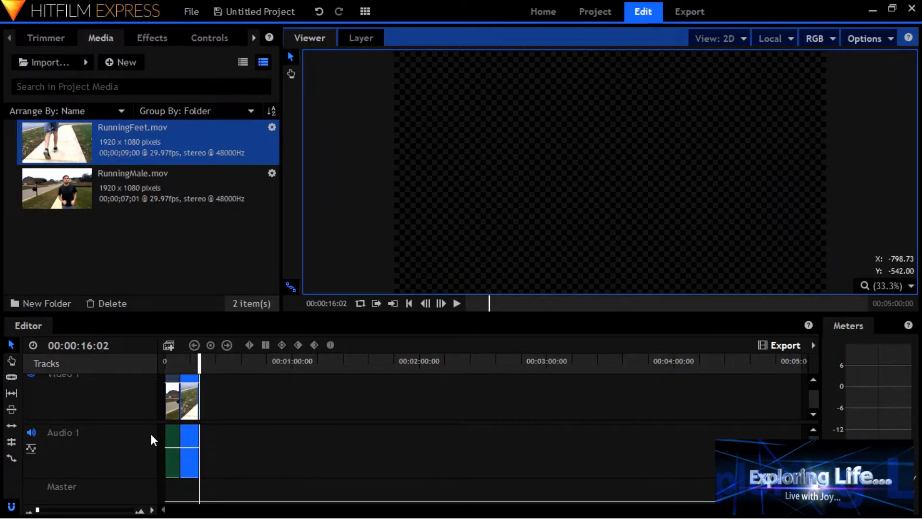
# Unlink the audio from the video for both the RunningMale and RunningFeet clips on the timeline
pyautogui.click(171, 433)
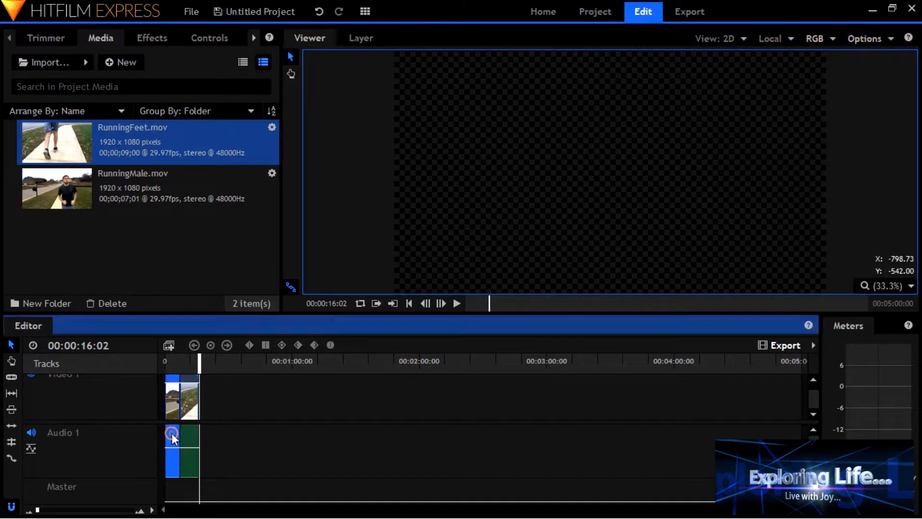
pyautogui.rightClick(172, 433)
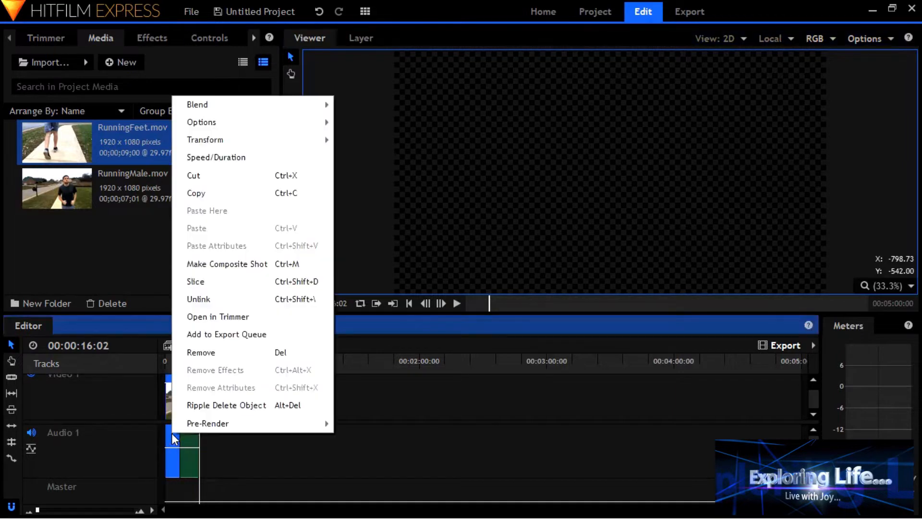
pyautogui.click(207, 298)
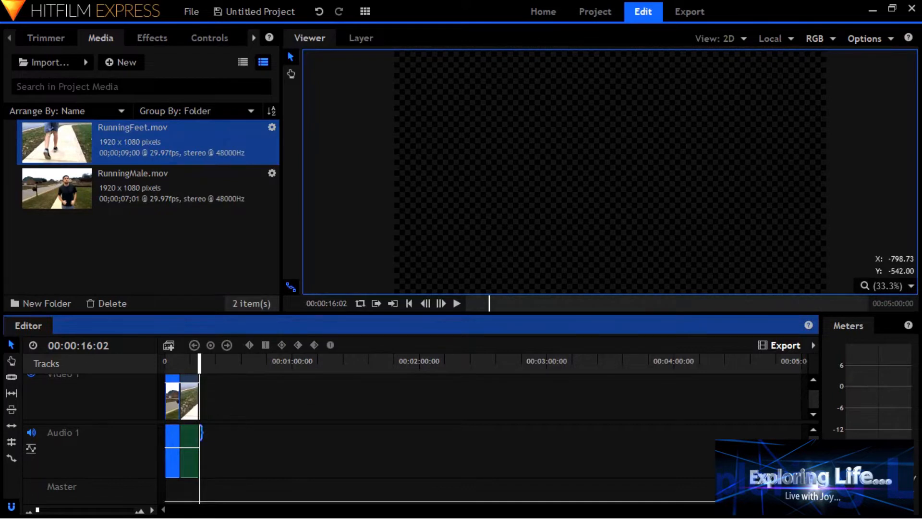
pyautogui.rightClick(189, 438)
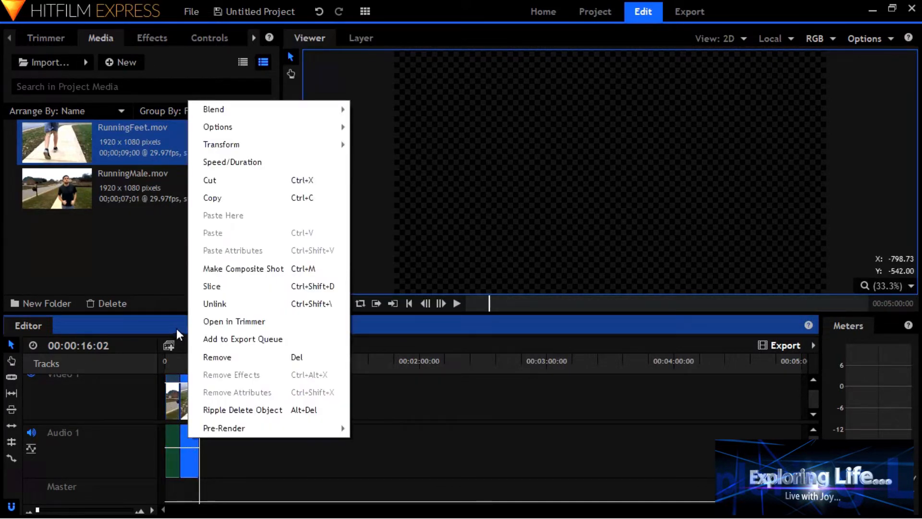
pyautogui.click(212, 304)
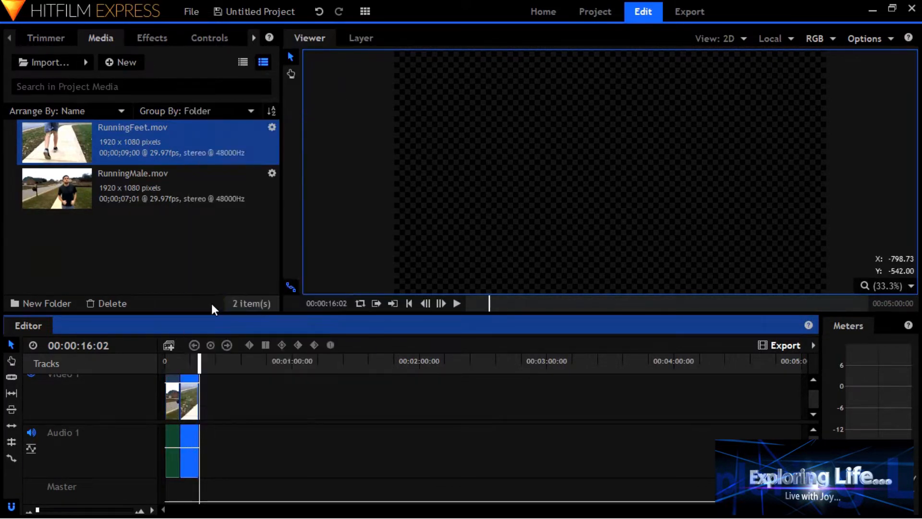
# Delete the original audio of both running clips from the Audio 1 track
pyautogui.click(261, 446)
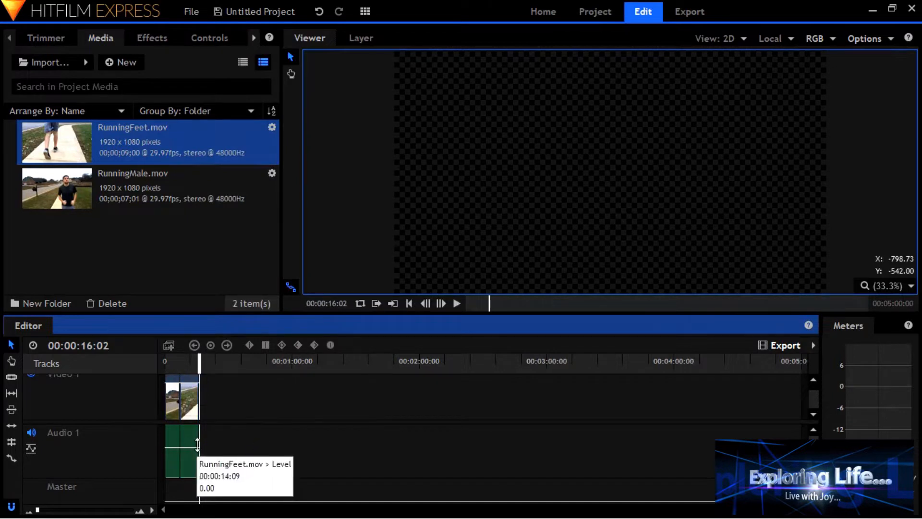
pyautogui.moveTo(216, 438); pyautogui.dragTo(169, 442)
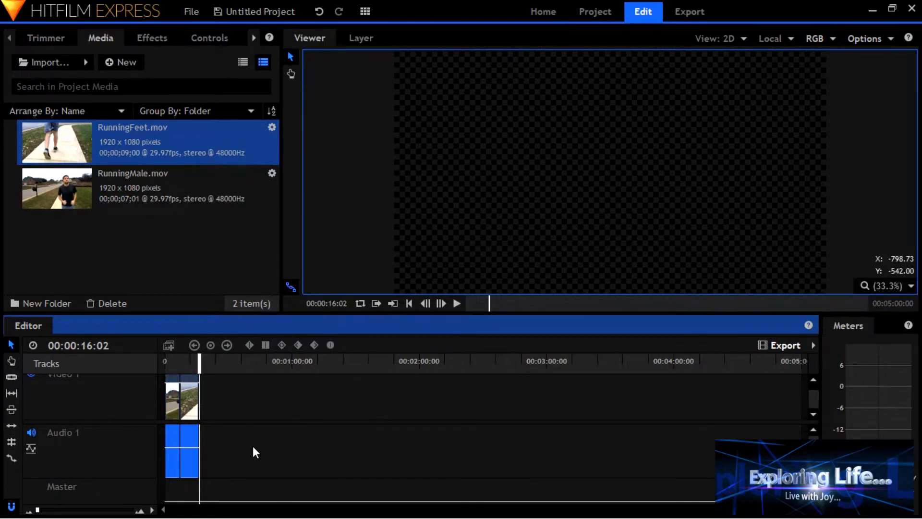
pyautogui.press('Delete')
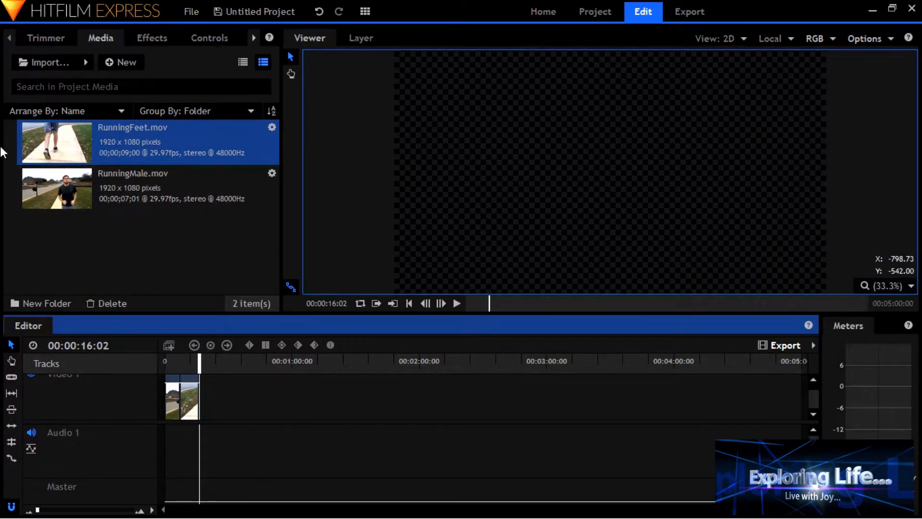
# Import the Club music file and place it at the start of the Audio 1 track
pyautogui.click(54, 63)
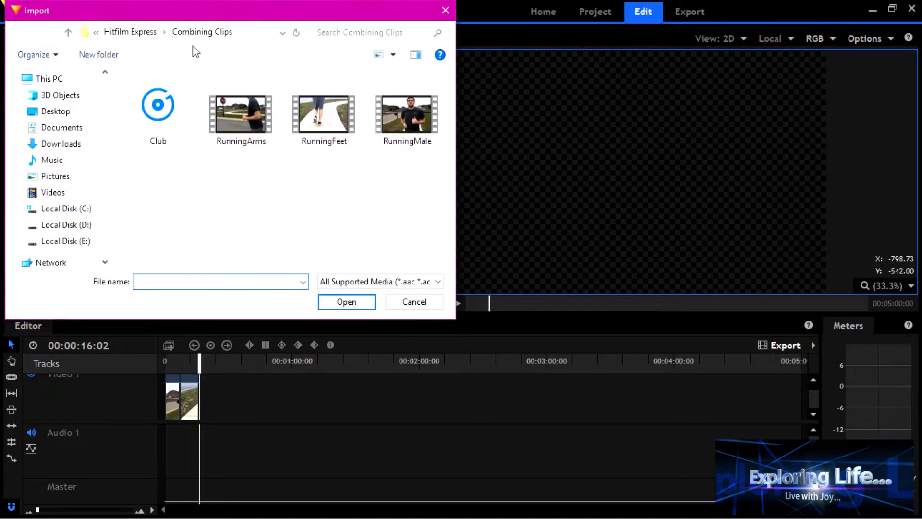
pyautogui.click(175, 121)
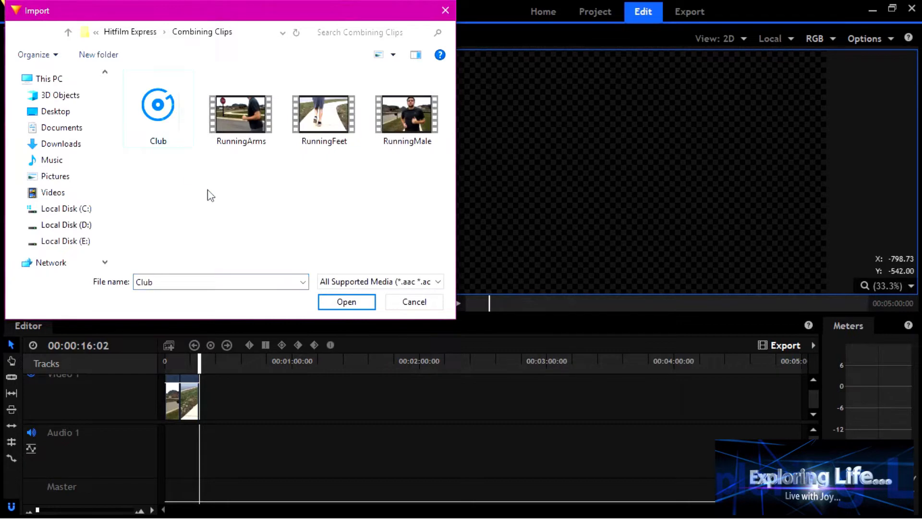
pyautogui.click(348, 302)
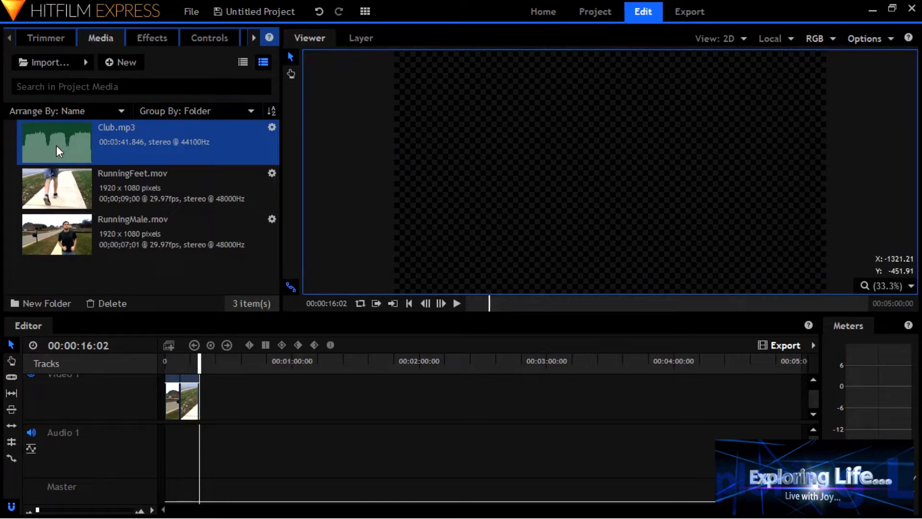
pyautogui.moveTo(56, 145); pyautogui.dragTo(166, 444)
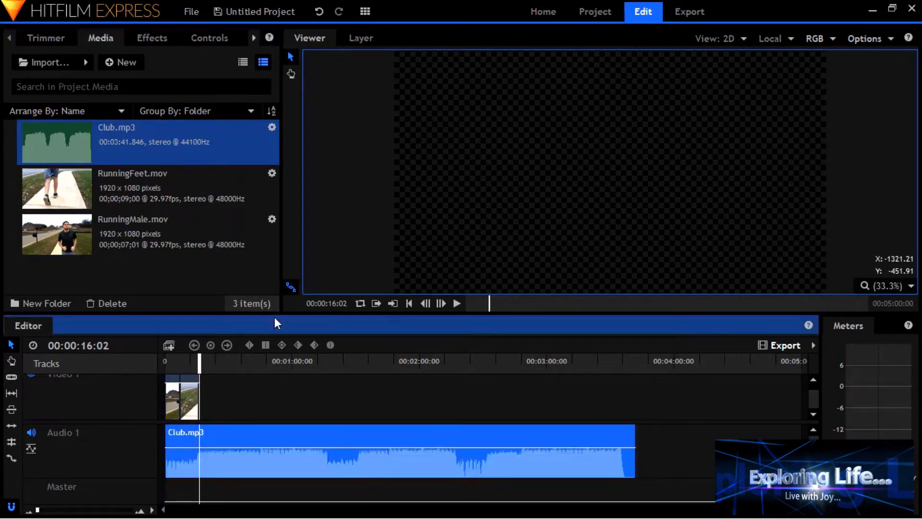
# Play the sequence from the beginning to check the clips with the Club.mp3 music, stopping past the end of the video
pyautogui.click(410, 303)
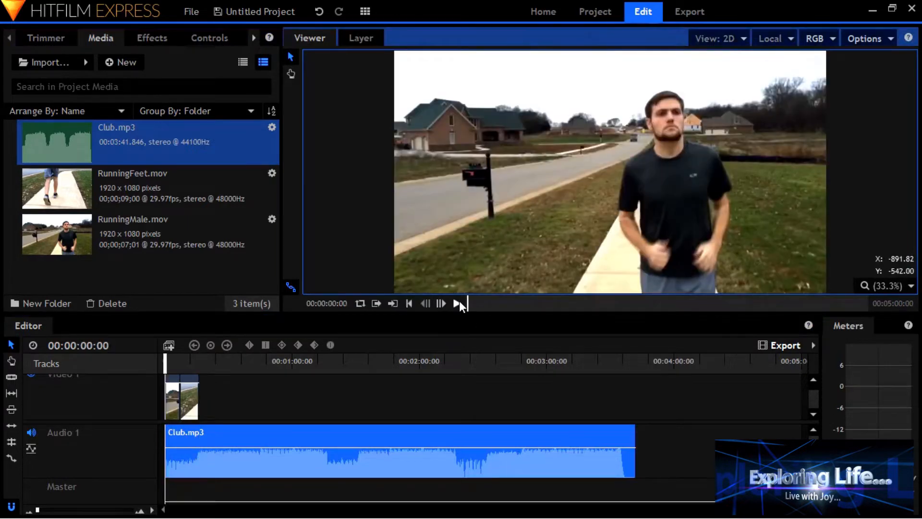
pyautogui.click(458, 303)
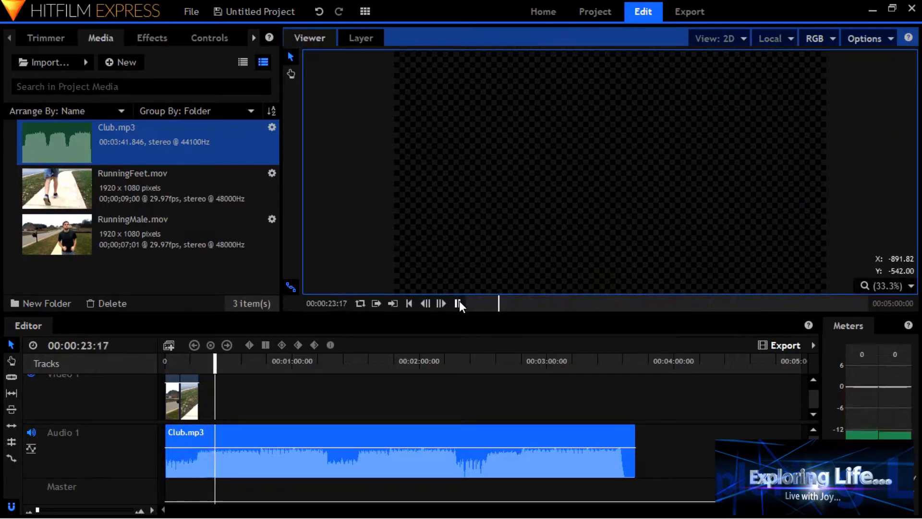
pyautogui.click(459, 301)
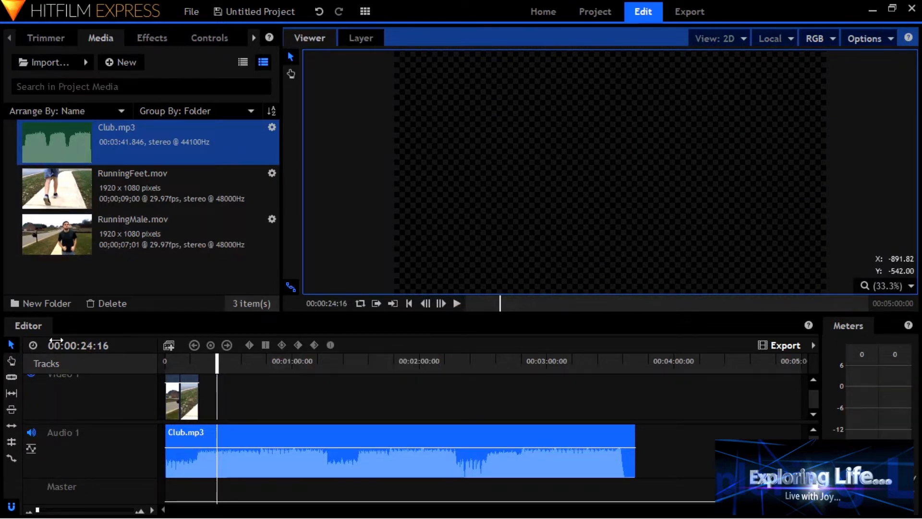
# Slice Club.mp3 where the second video clip ends and ripple delete the excess music after the cut
pyautogui.click(14, 377)
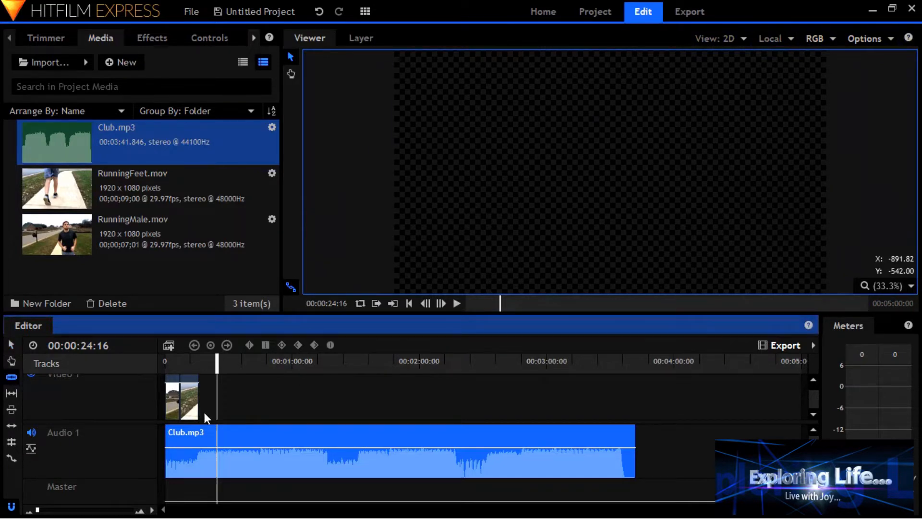
pyautogui.click(197, 453)
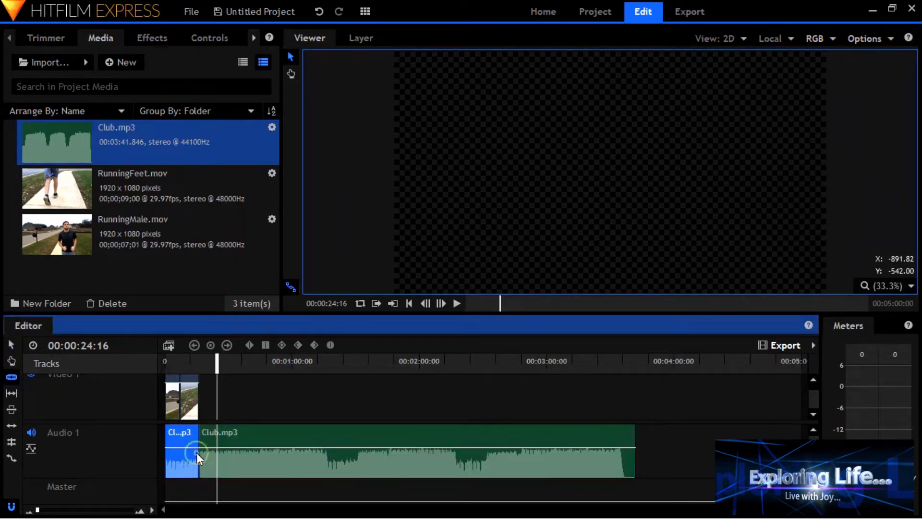
pyautogui.click(11, 345)
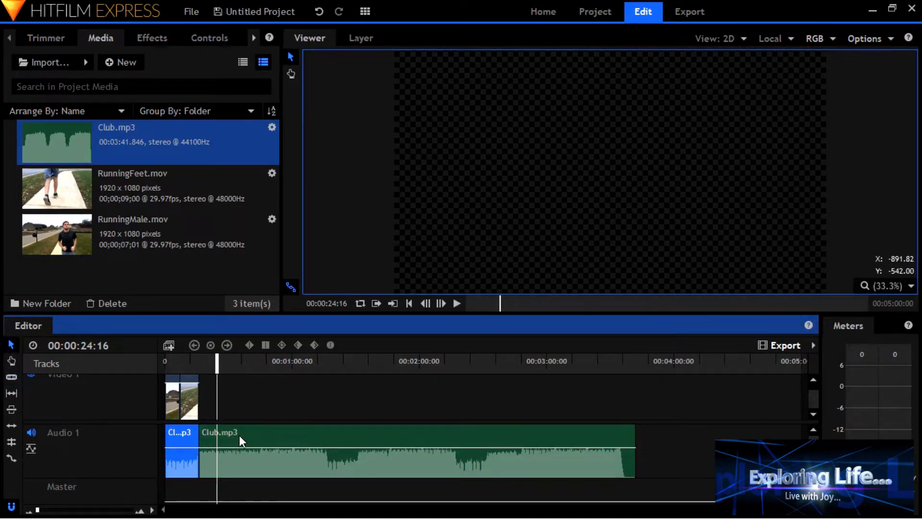
pyautogui.rightClick(239, 435)
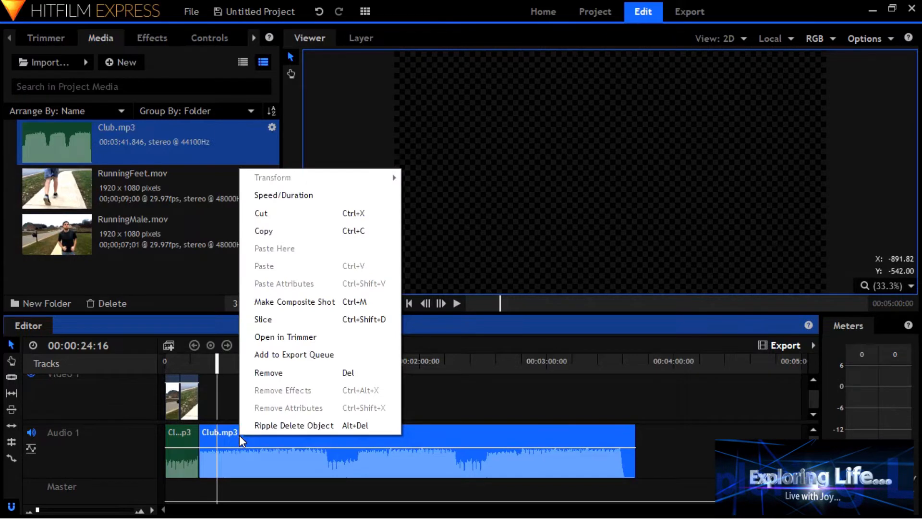
pyautogui.click(263, 425)
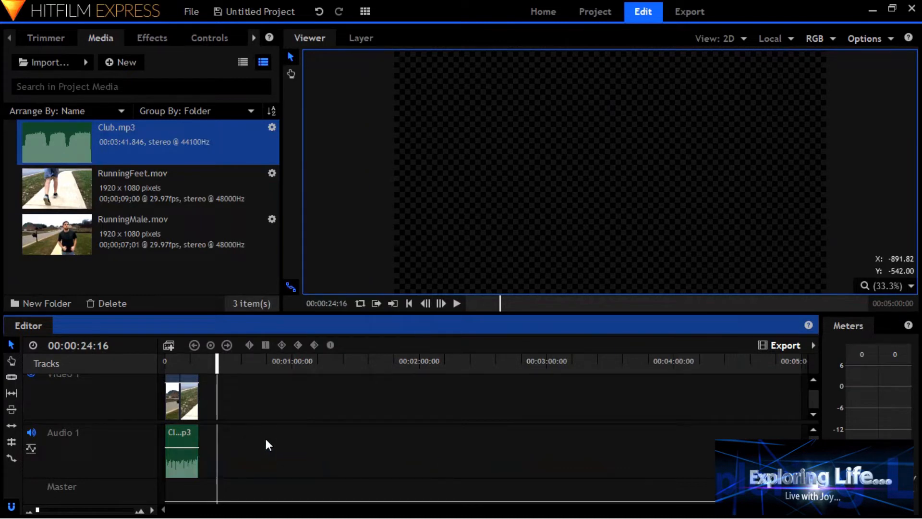
# Replay the sequence from the start to review the video with the trimmed music
pyautogui.click(409, 303)
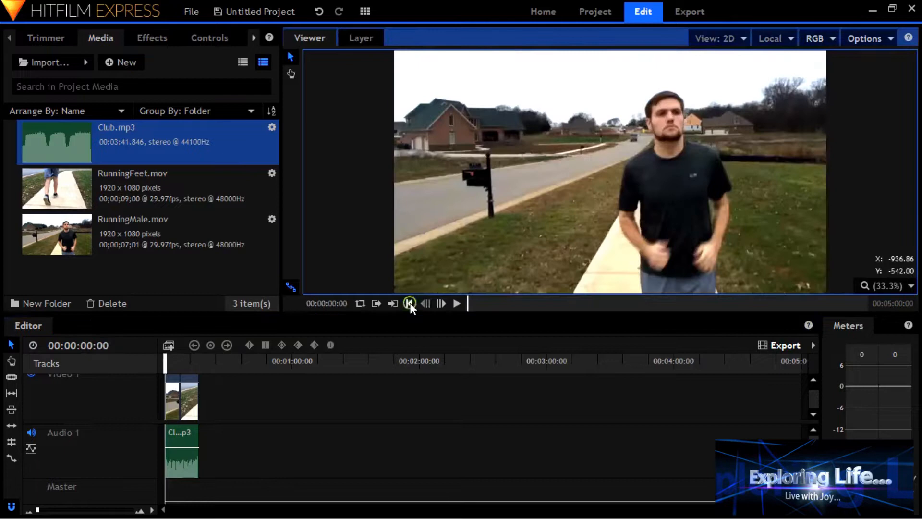
pyautogui.click(456, 306)
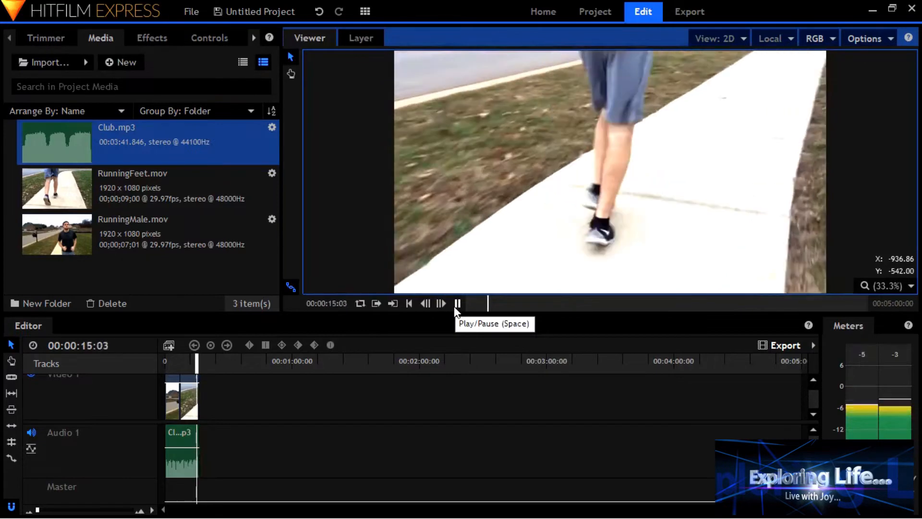
pyautogui.click(456, 303)
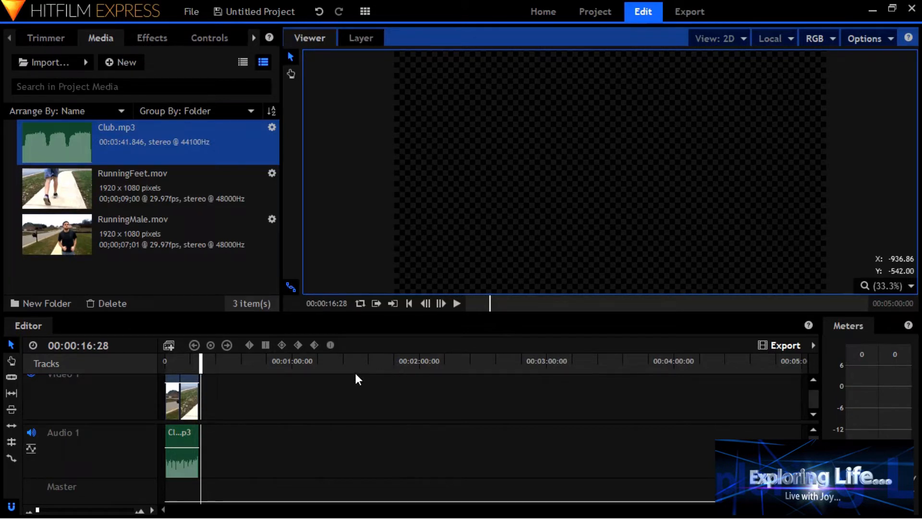
# Add the timeline's In-Out area to the export queue and go to the export screen
pyautogui.click(334, 356)
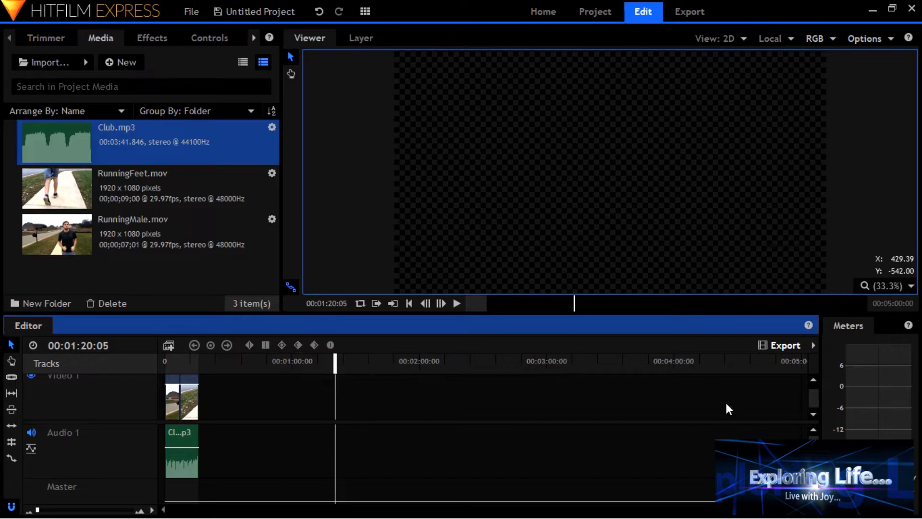
pyautogui.click(792, 346)
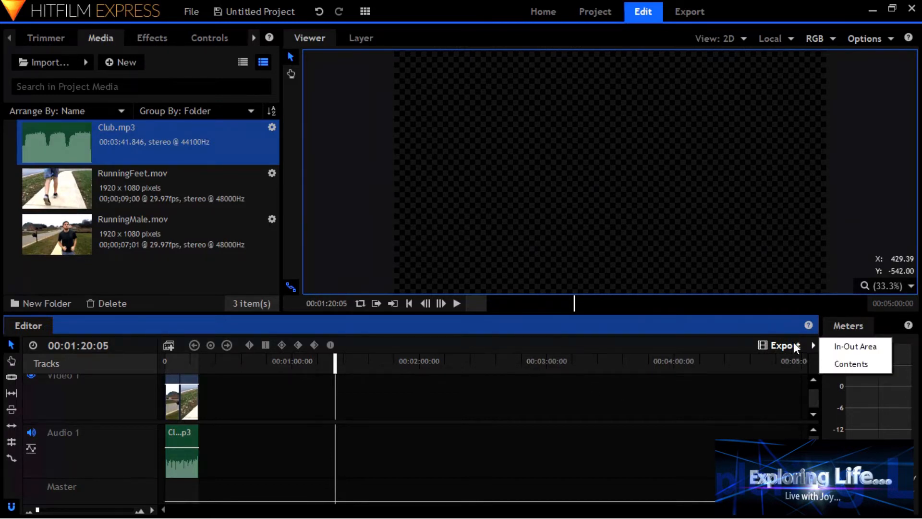
pyautogui.click(854, 347)
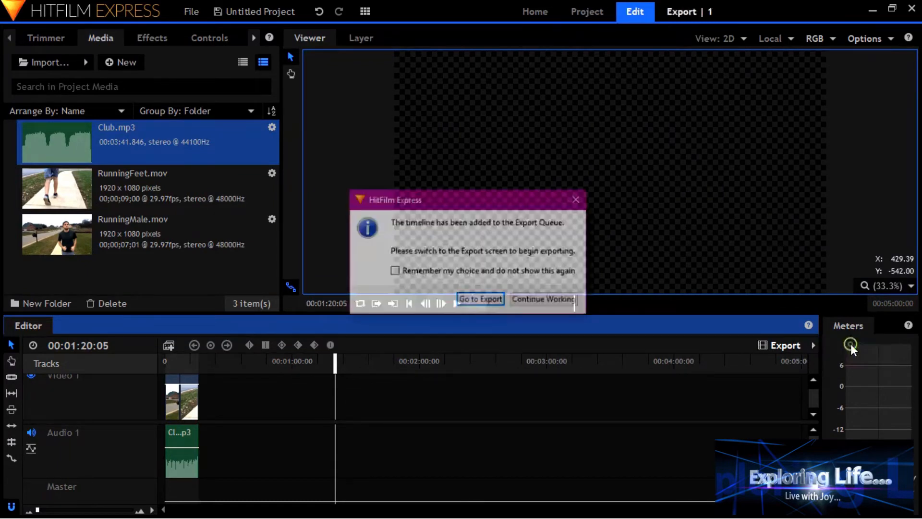
pyautogui.click(482, 301)
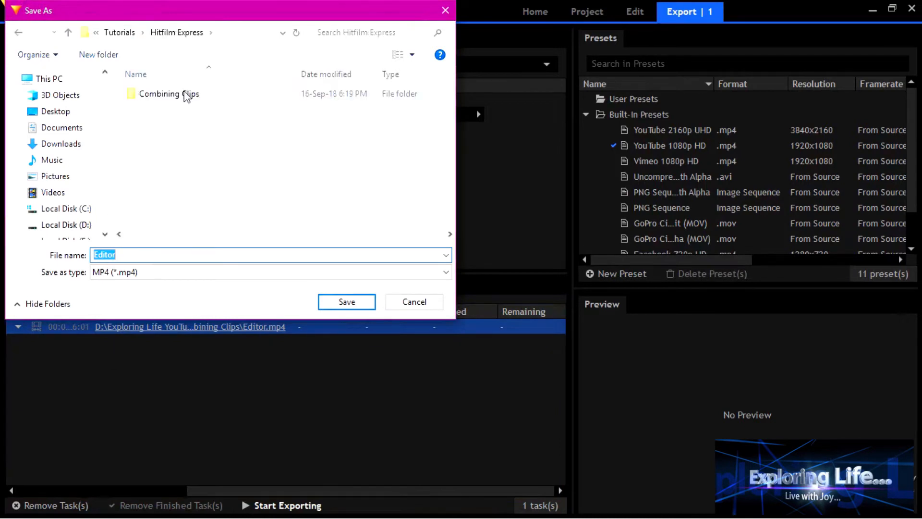
# Set the queued export's output to an MP4 file named "Hitfilm Tutorial Video" in the Combining Clips folder
pyautogui.doubleClick(185, 95)
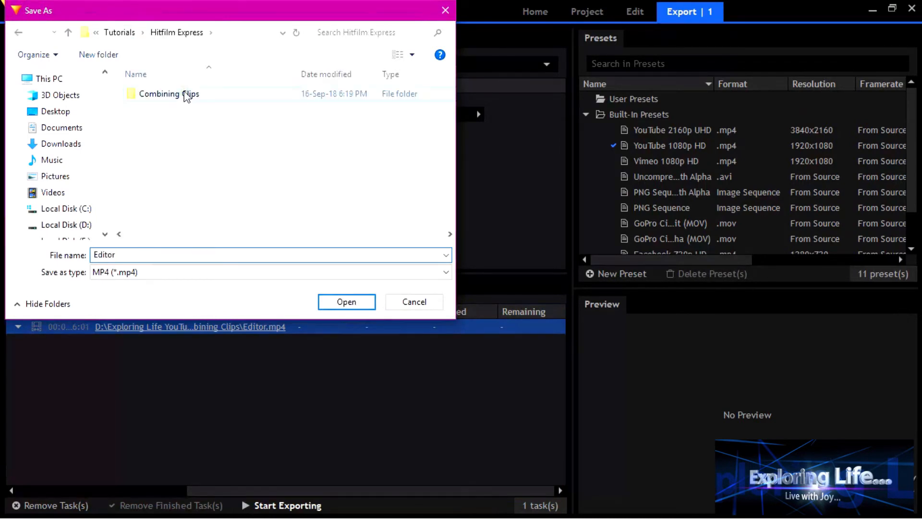
pyautogui.doubleClick(165, 251)
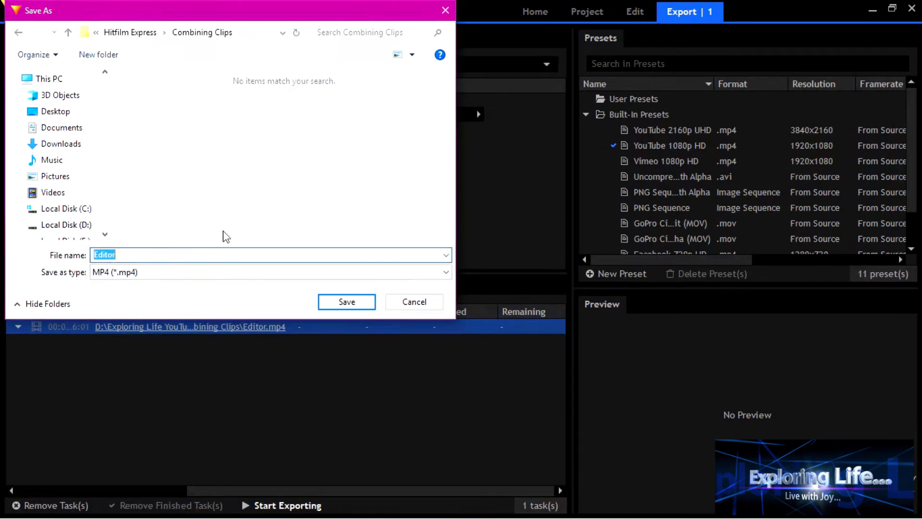
pyautogui.press('BackSpace')
pyautogui.write('Hitfilm Tutorial Video')
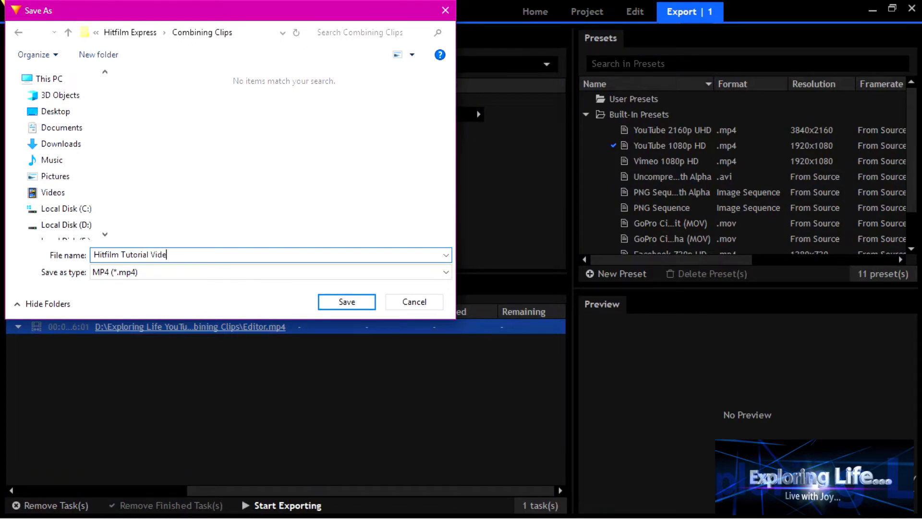
pyautogui.click(366, 307)
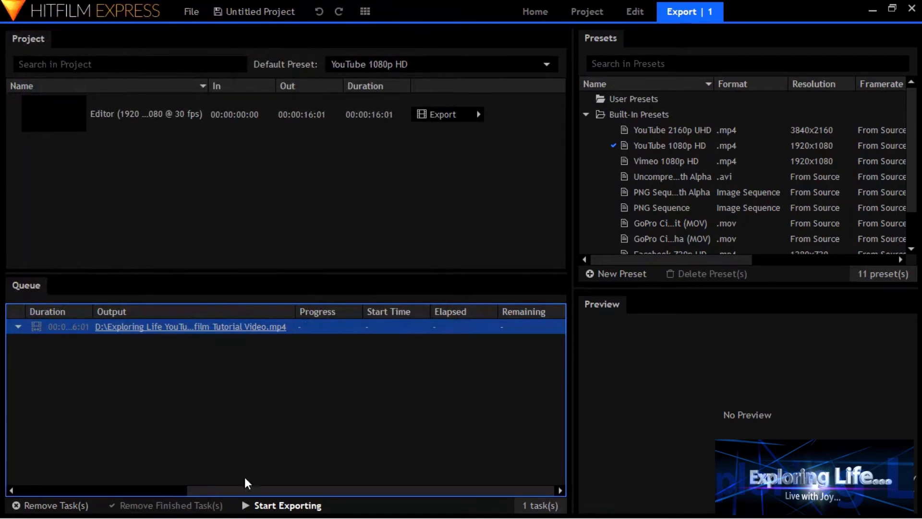
# Run the queued export and open the exported Hitfilm Tutorial Video from the Combining Clips folder in File Explorer
pyautogui.click(247, 507)
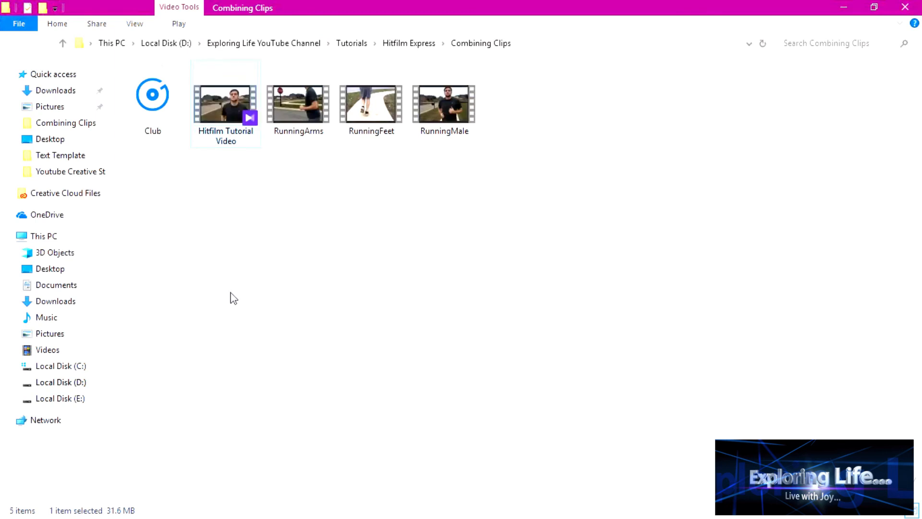
pyautogui.doubleClick(227, 98)
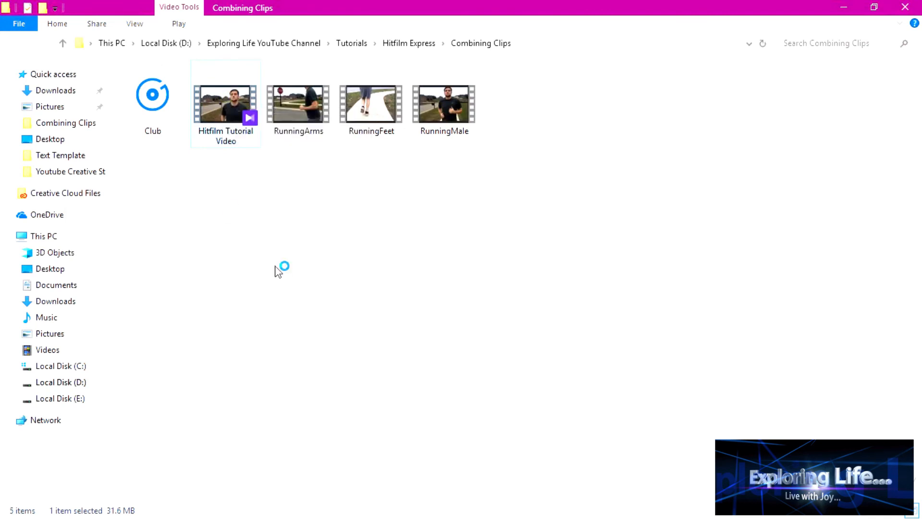